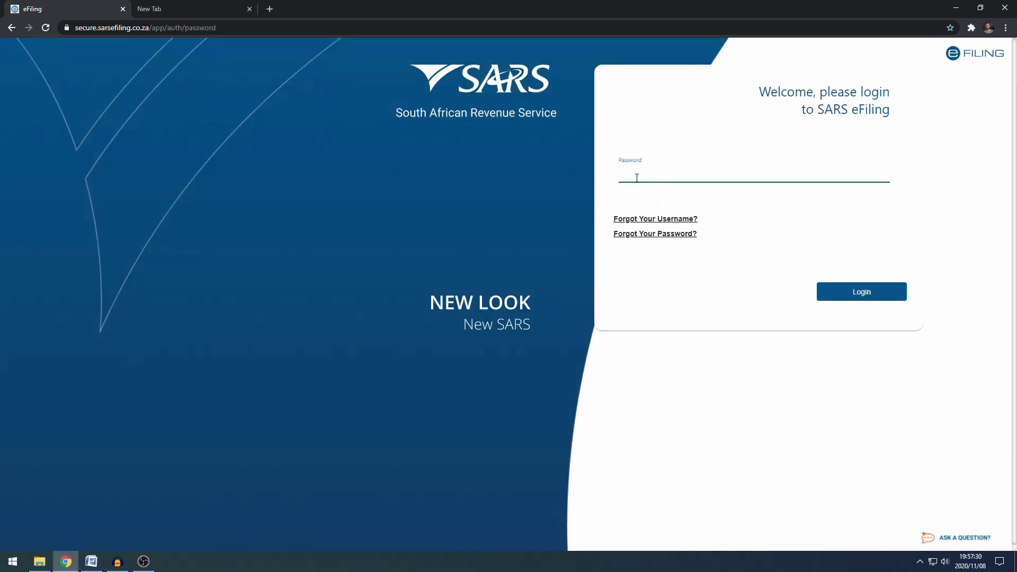
Step: Enter the account password on the eFiling login page
text(•••)
text(••)
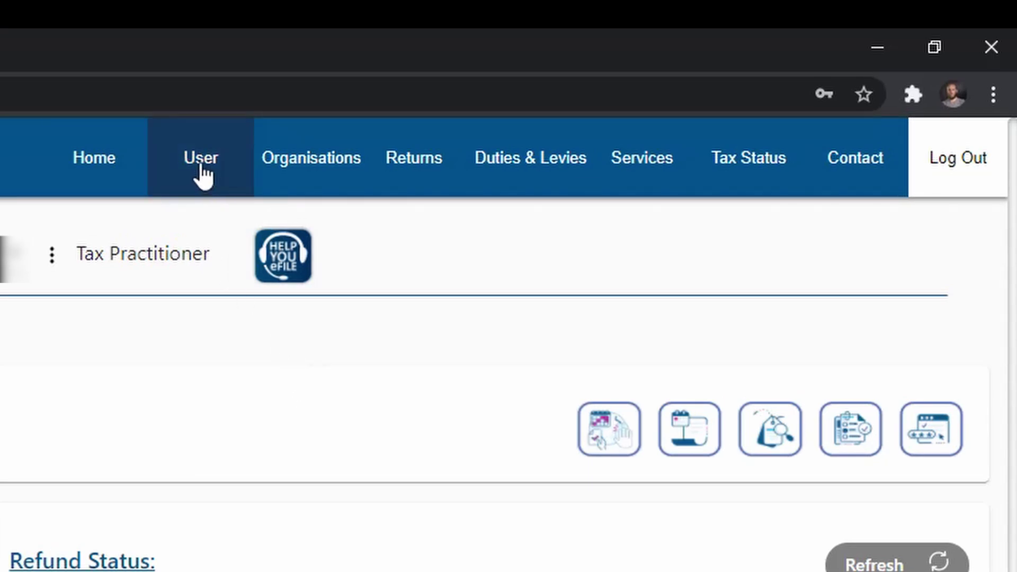
Step: Open Maintain SARS Registered Details, agree to the authorisation statement and proceed to the RAV01 form
click(302, 177)
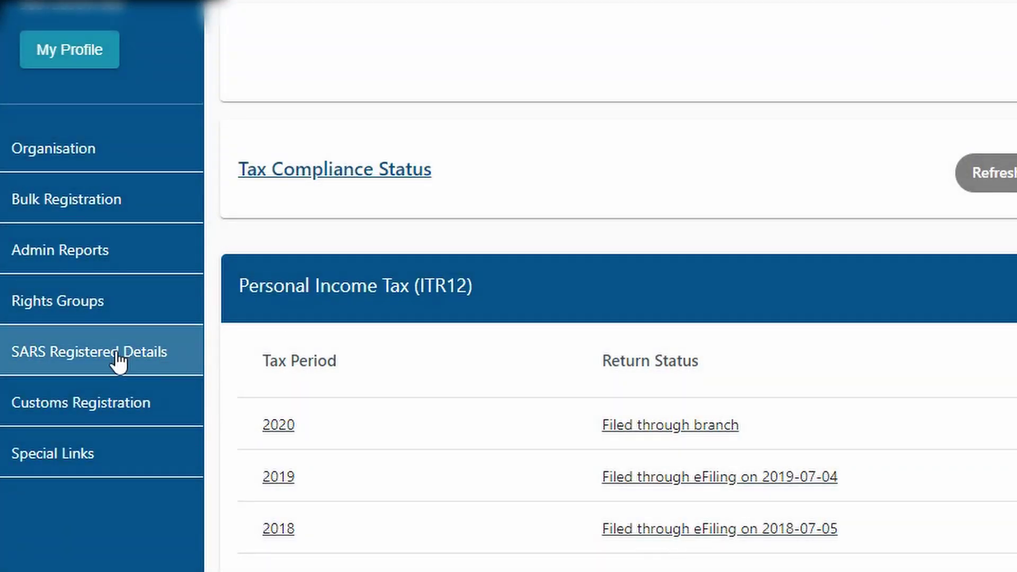
click(116, 356)
scroll(117, 356, down, 2)
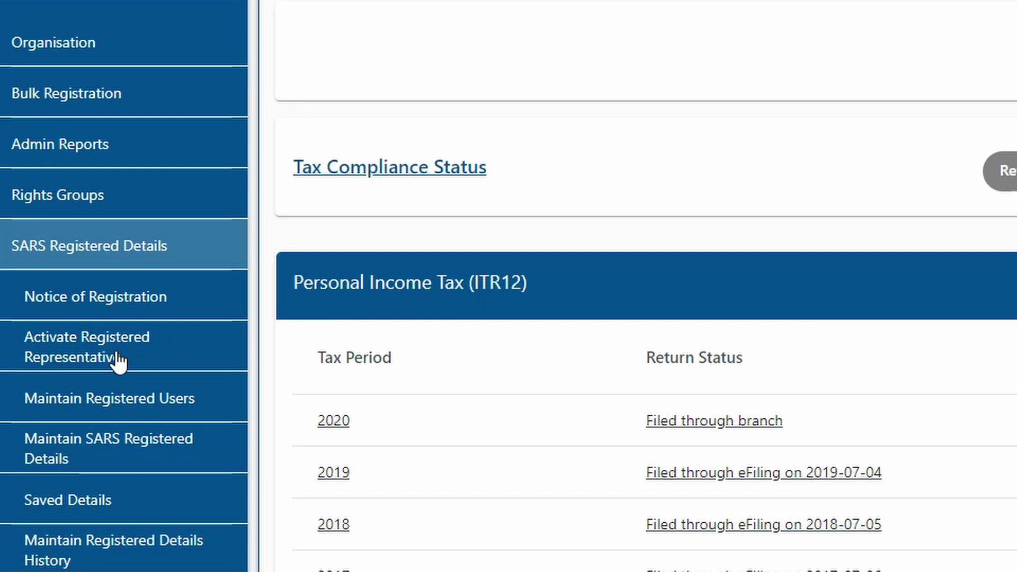
click(112, 459)
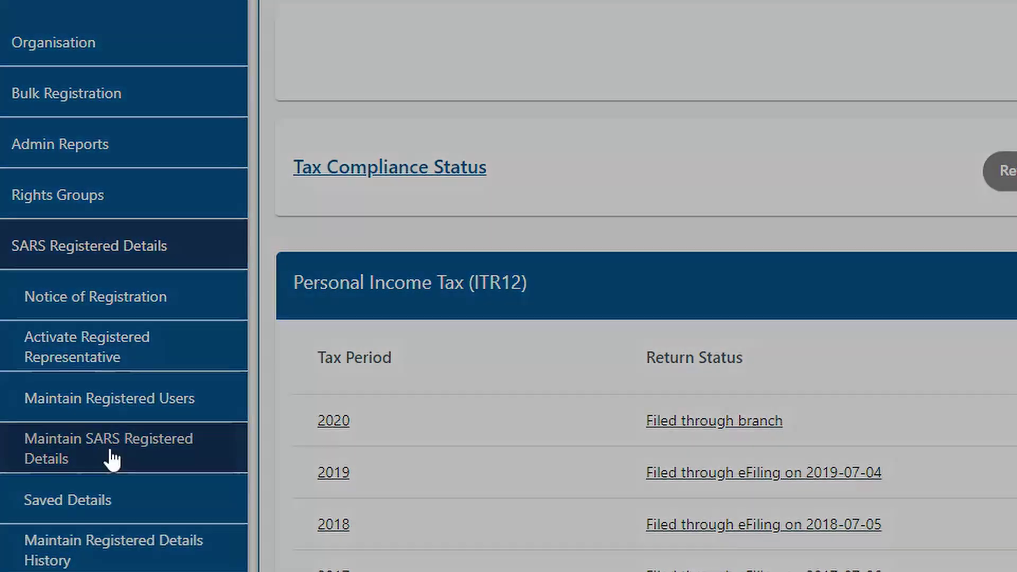
click(33, 185)
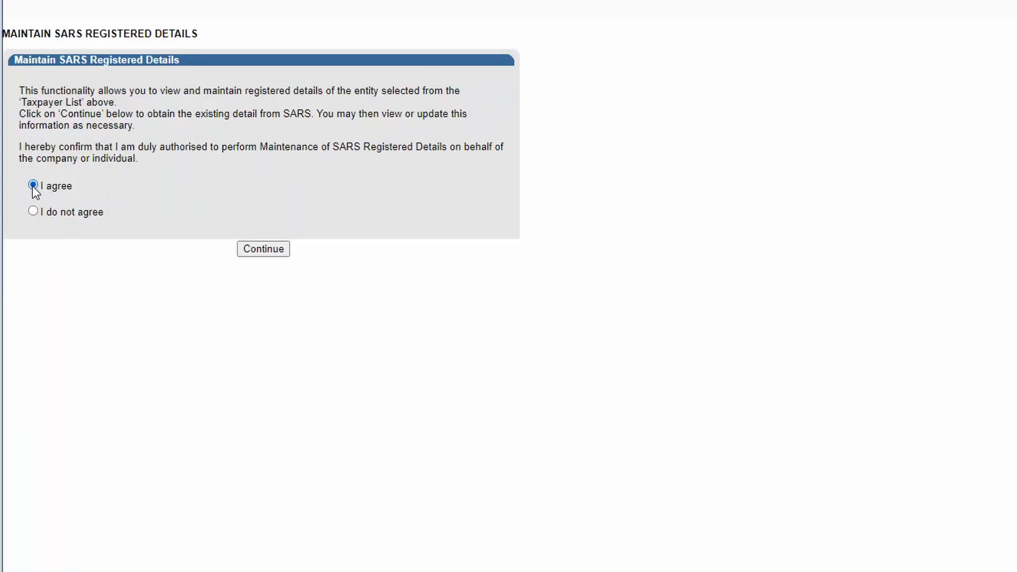
click(263, 249)
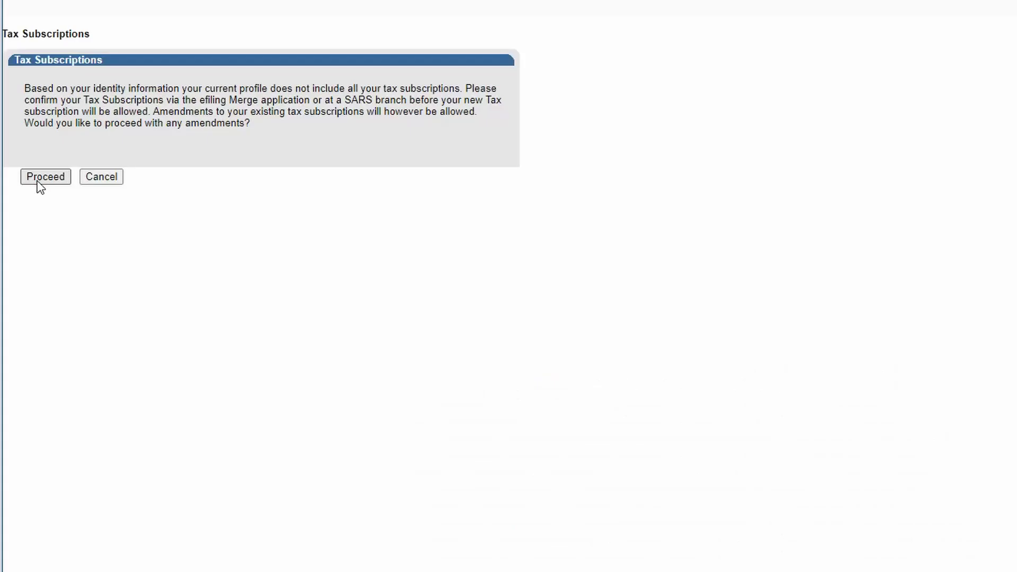
click(38, 180)
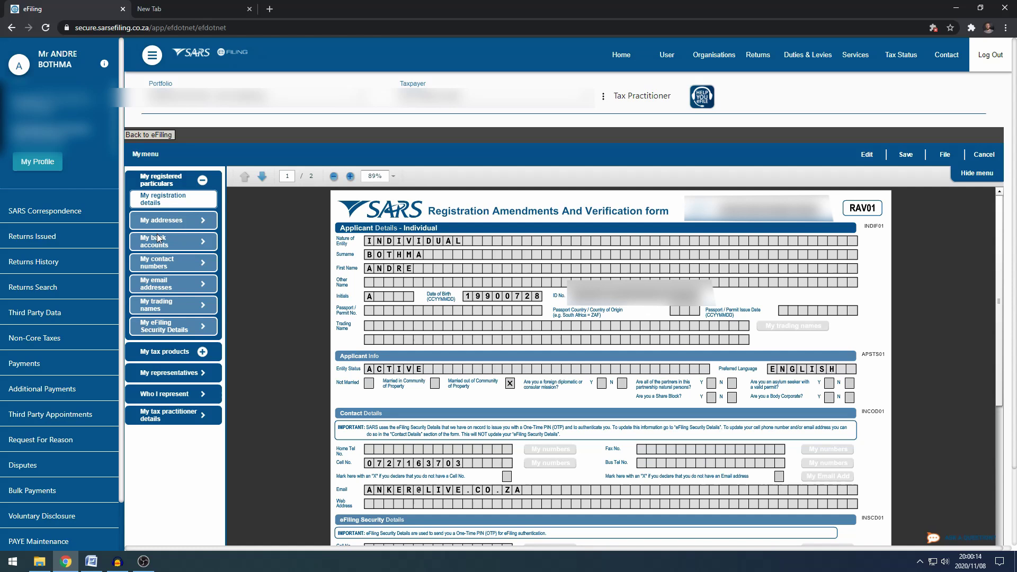
Step: Hide the profile sidebar and show the My bank accounts list with the FNB cheque account
click(152, 57)
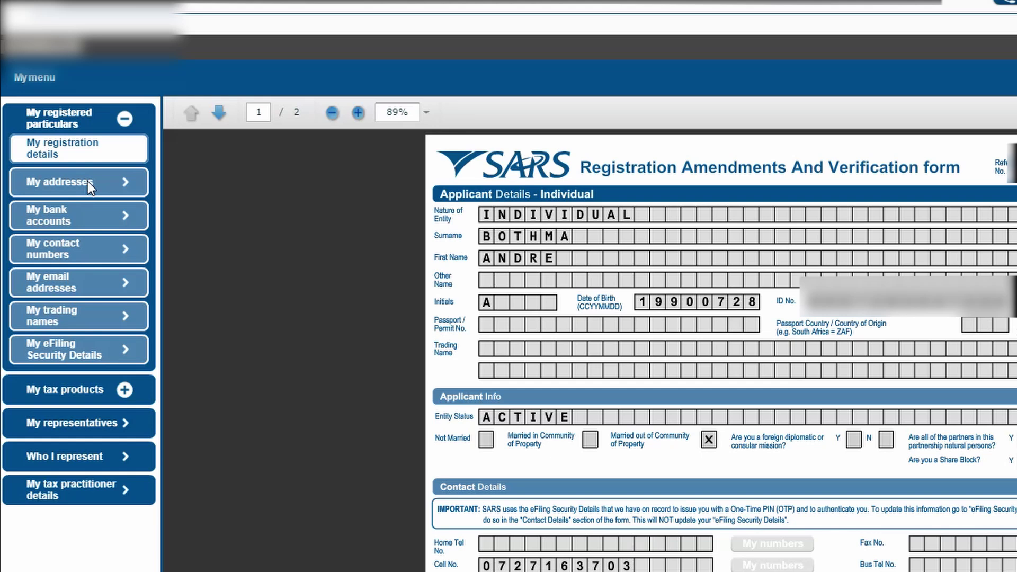
click(94, 220)
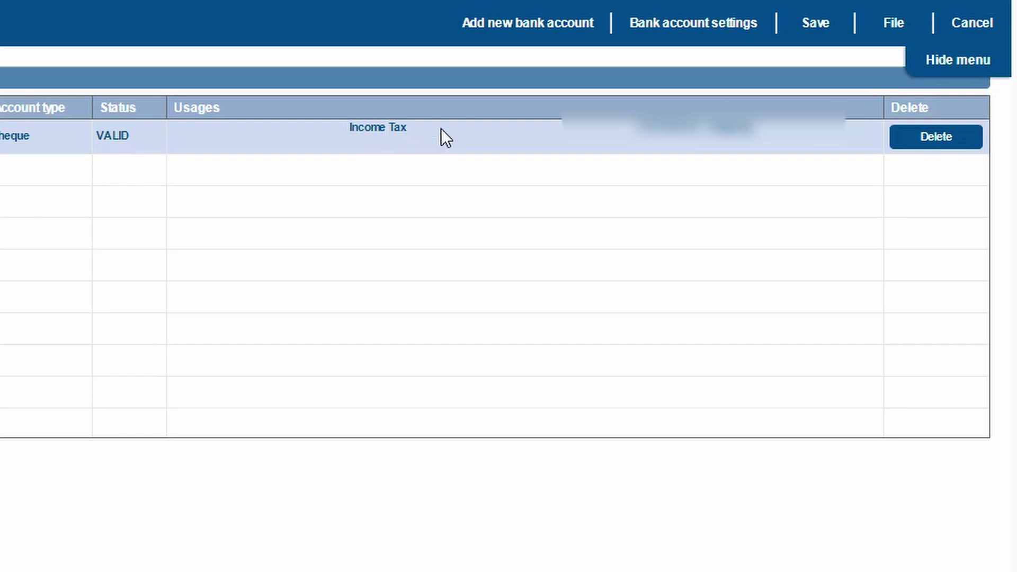
Step: Add a CAPITEC BANK savings account with its account number, branch 470010, Universal Branch
click(511, 28)
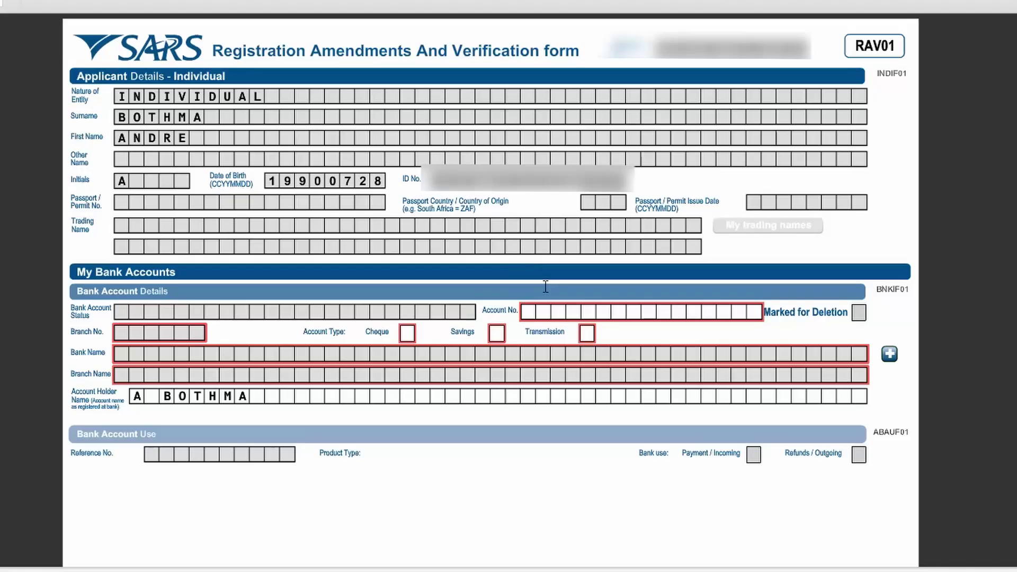
click(577, 313)
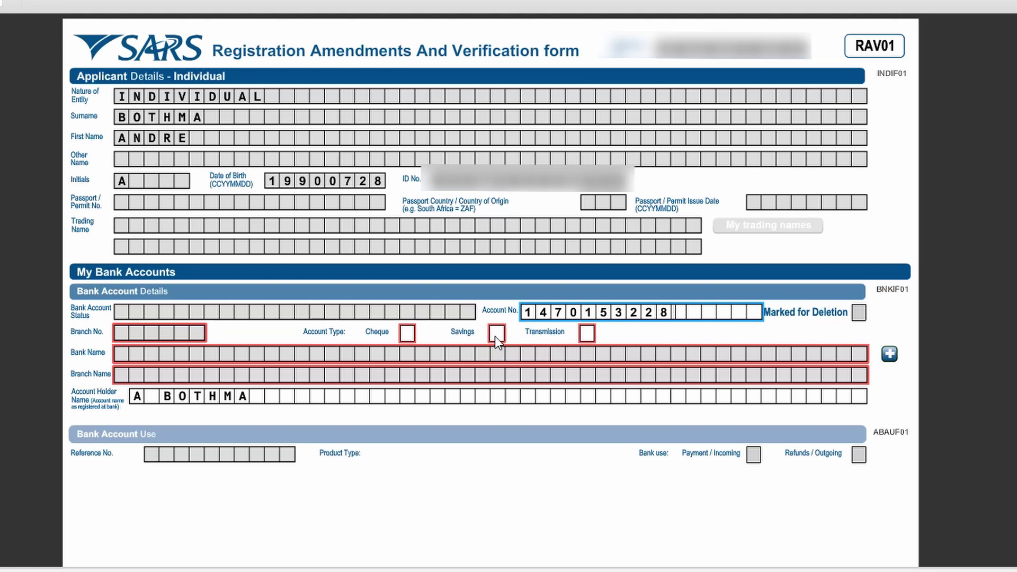
click(498, 334)
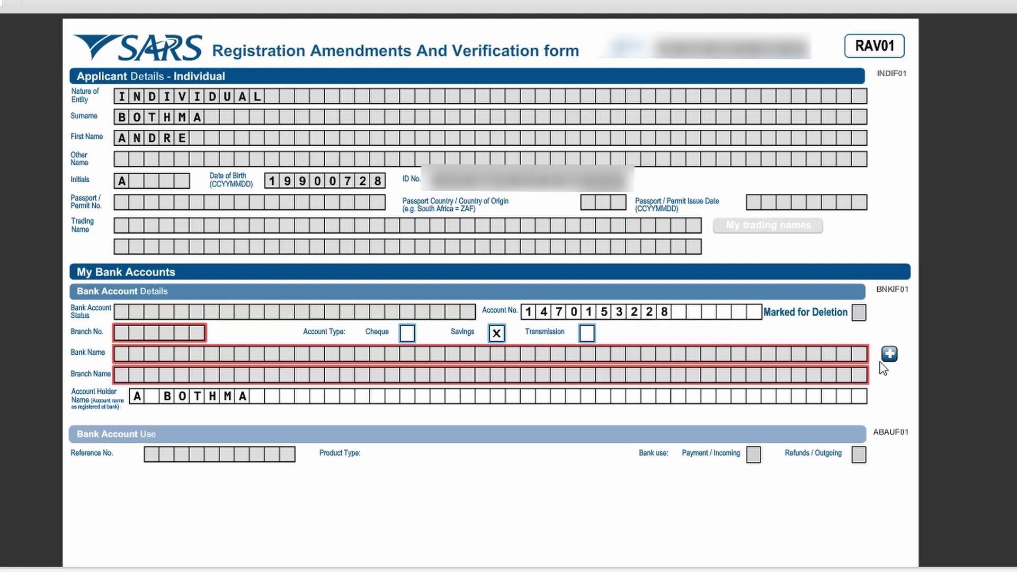
click(890, 354)
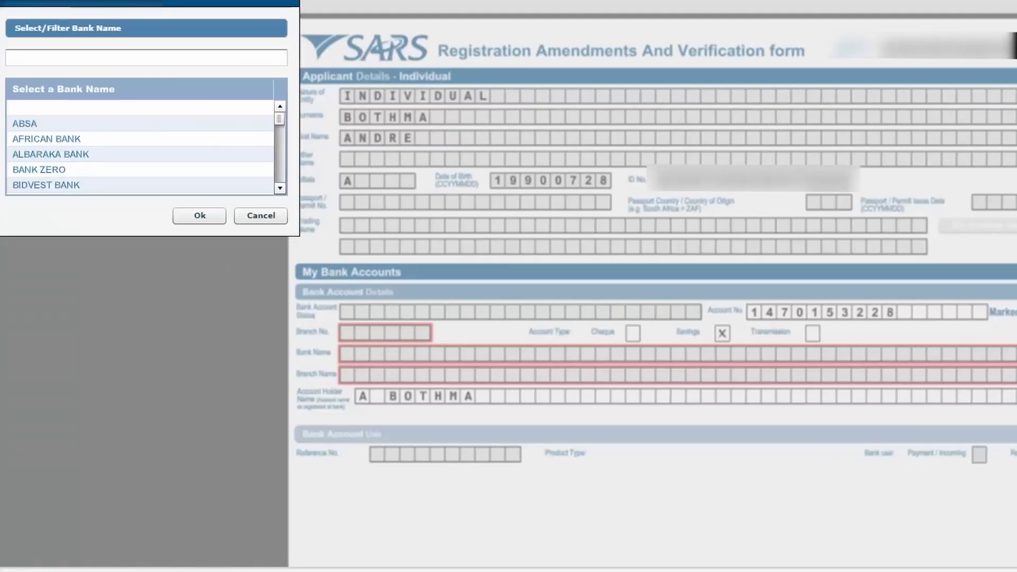
drag(283, 119, 282, 127)
click(212, 157)
click(214, 213)
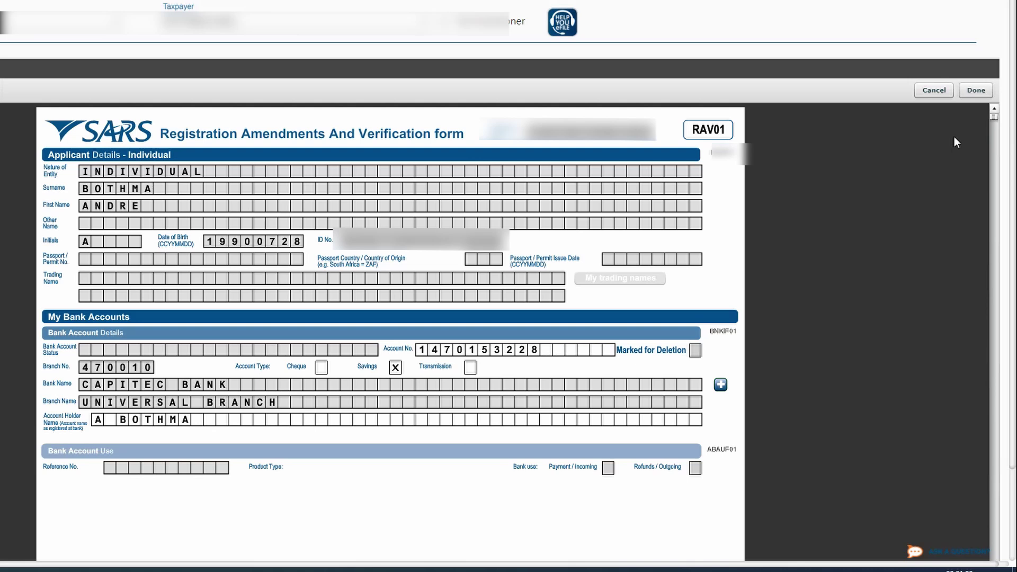
Step: Finish adding the Capitec account and open the Revenue income tax registration details
click(974, 91)
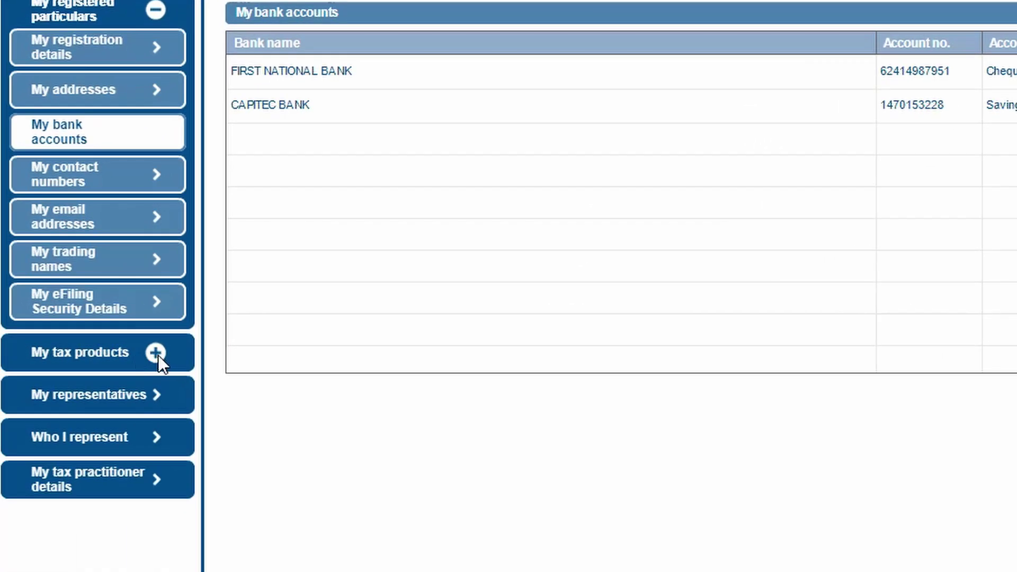
click(157, 354)
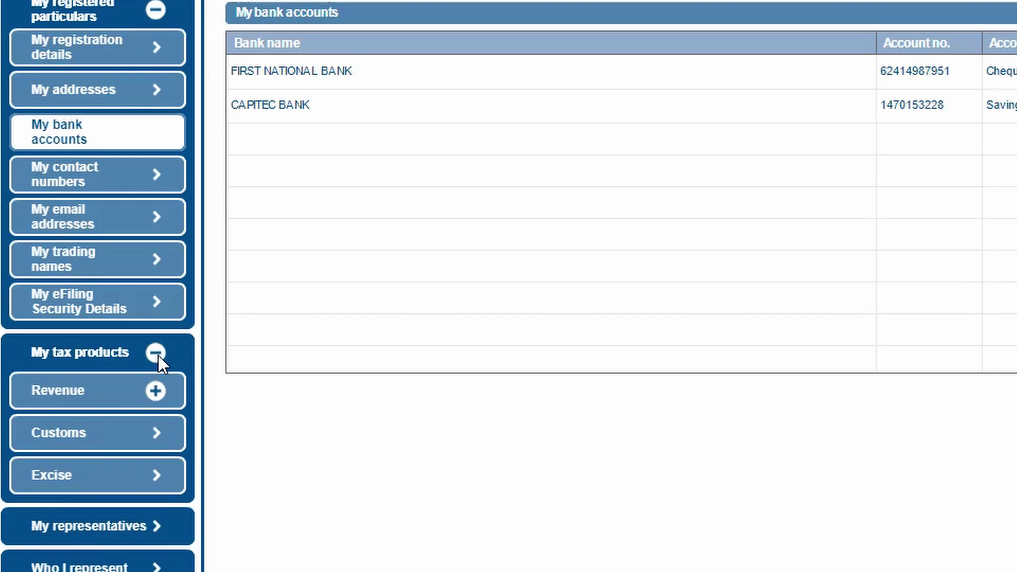
click(153, 394)
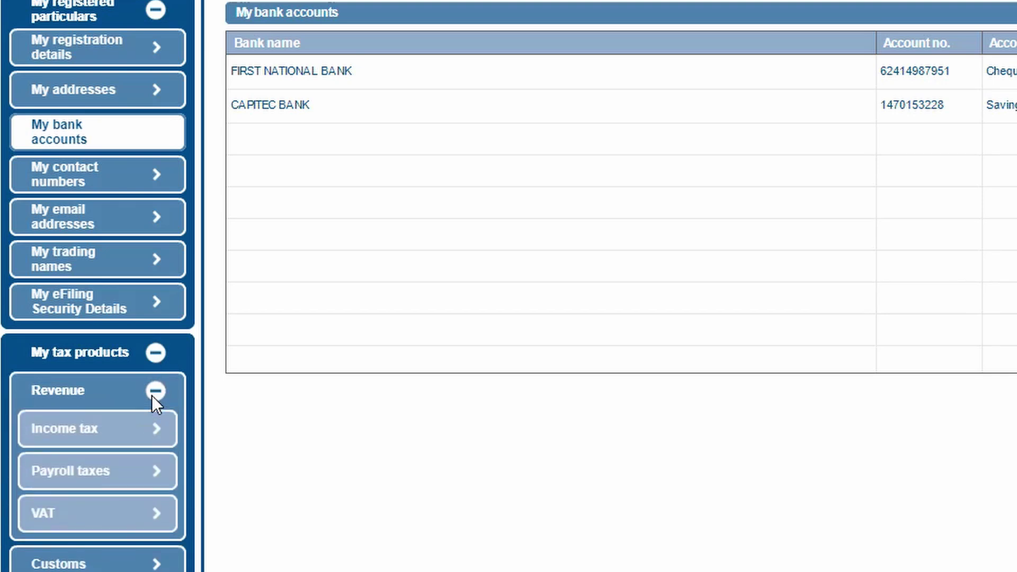
click(133, 428)
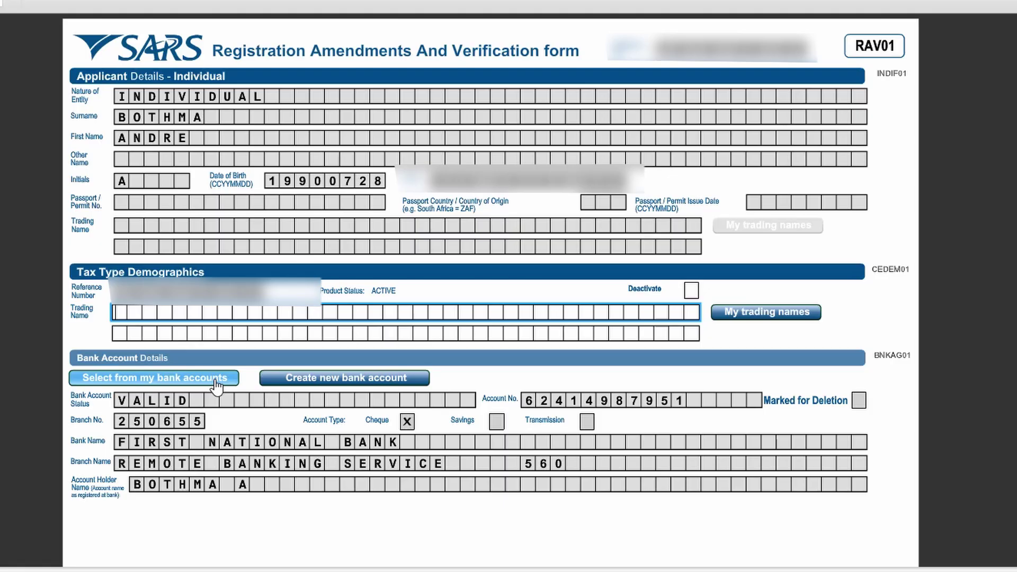
Step: Link the Capitec savings account to income tax and view the income tax registrations
click(216, 386)
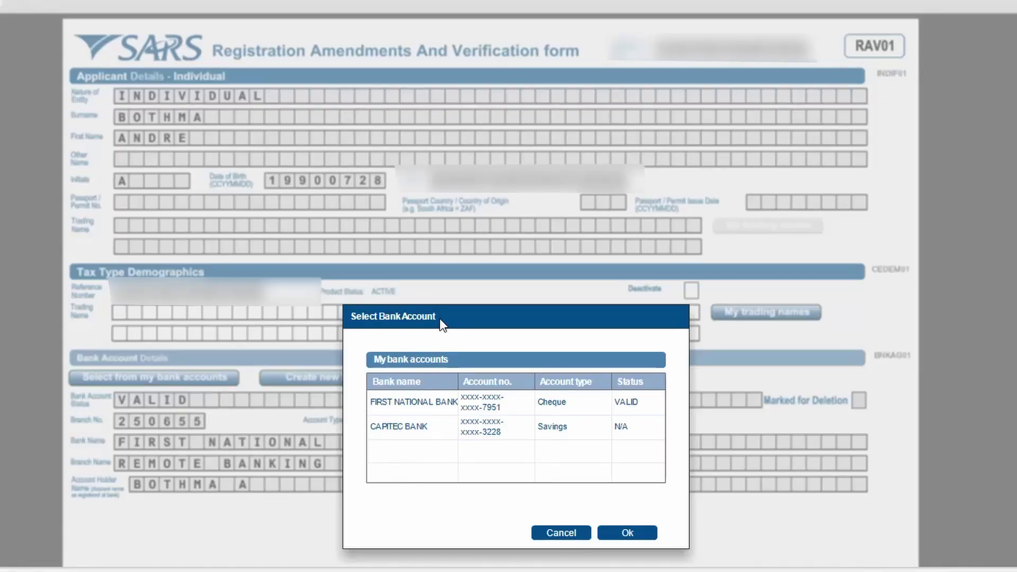
drag(439, 319, 437, 82)
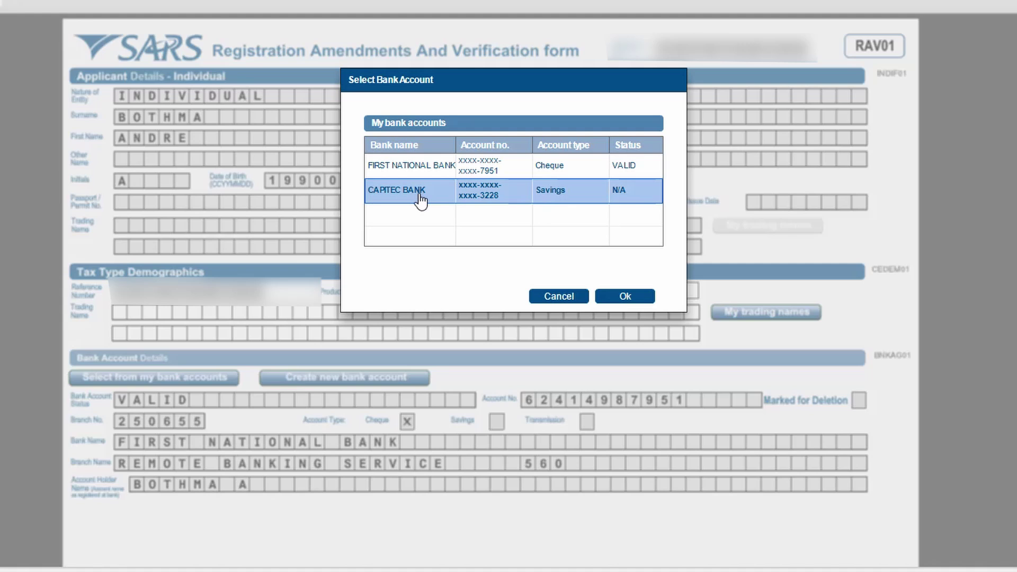
click(424, 200)
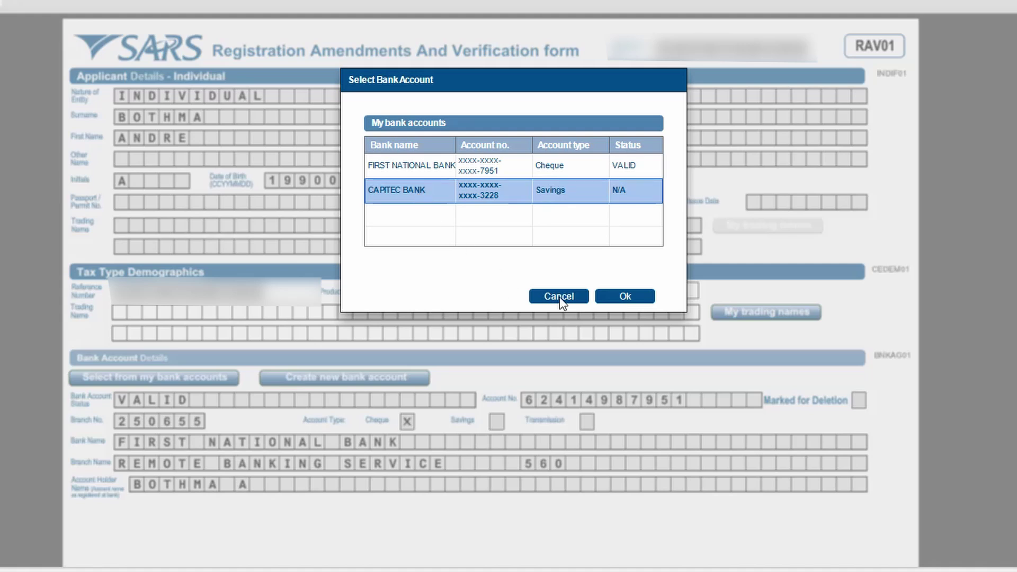
click(613, 296)
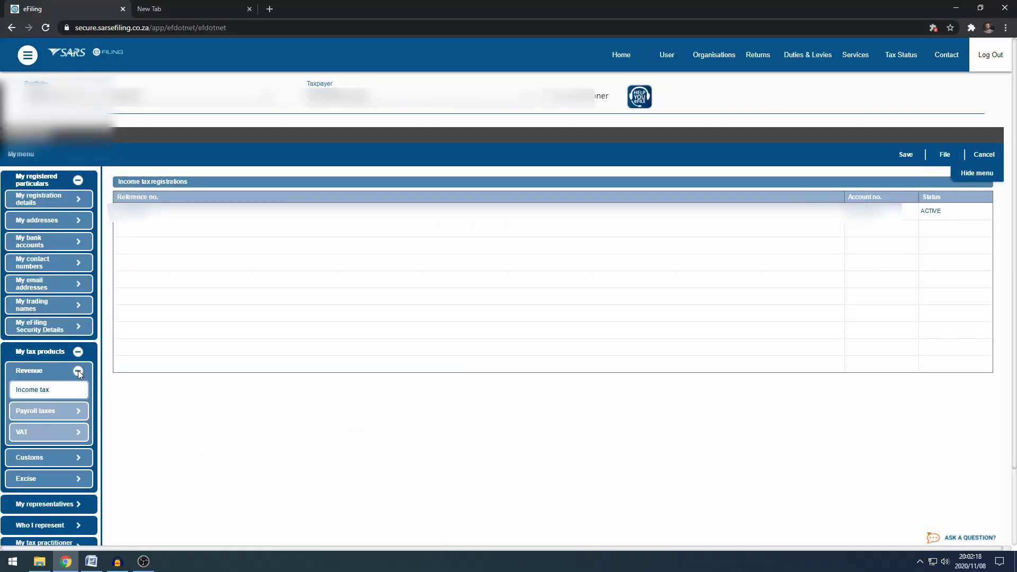
click(77, 370)
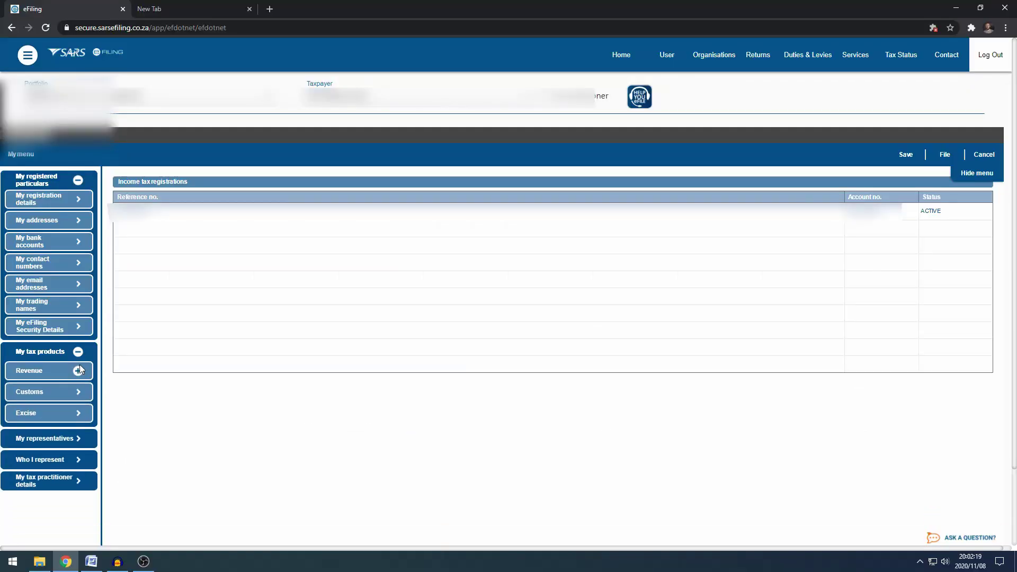
Step: Delete the First National Bank cheque account, then file the RAV01 changes and continue
click(77, 353)
click(67, 242)
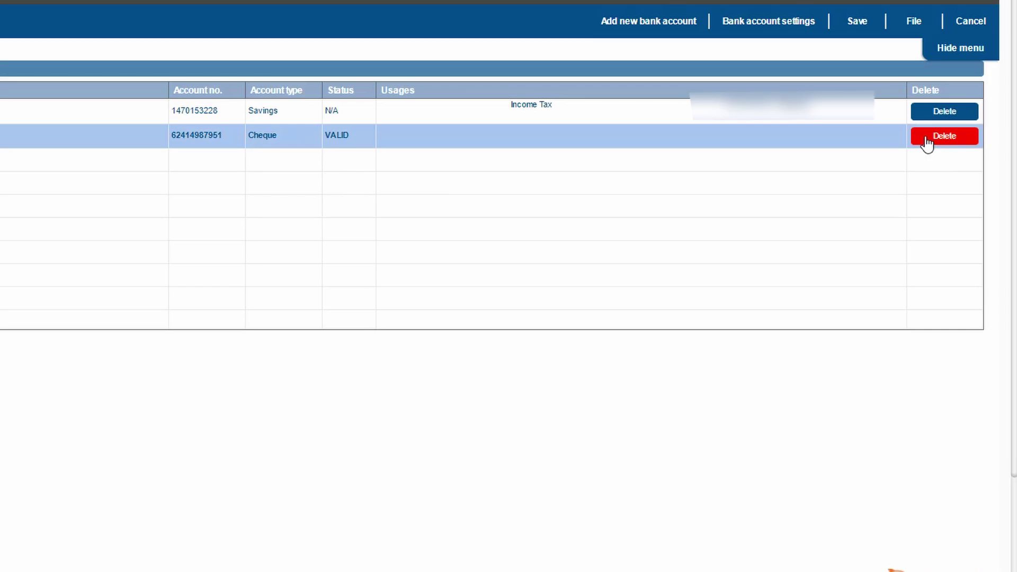
click(928, 139)
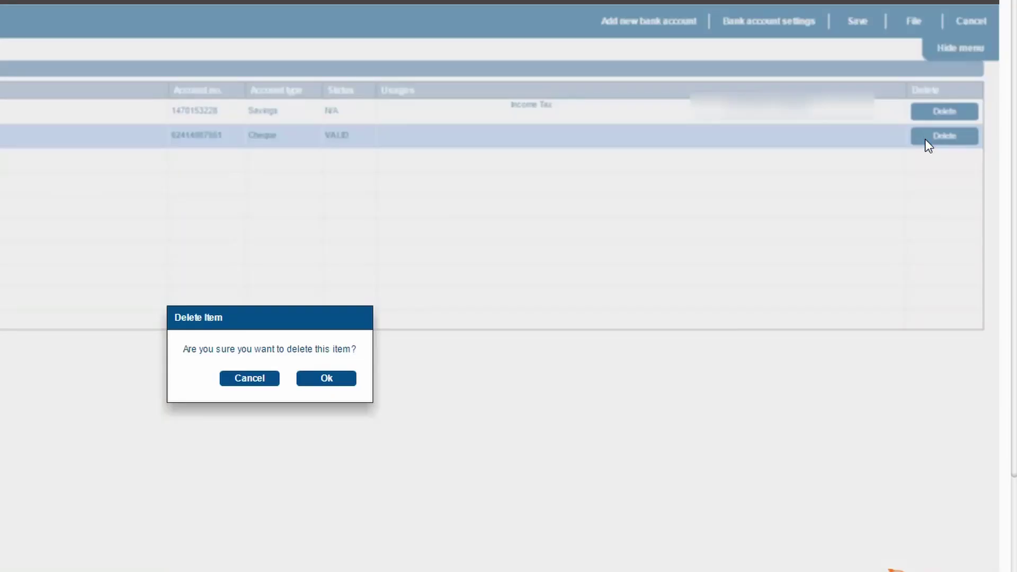
click(327, 379)
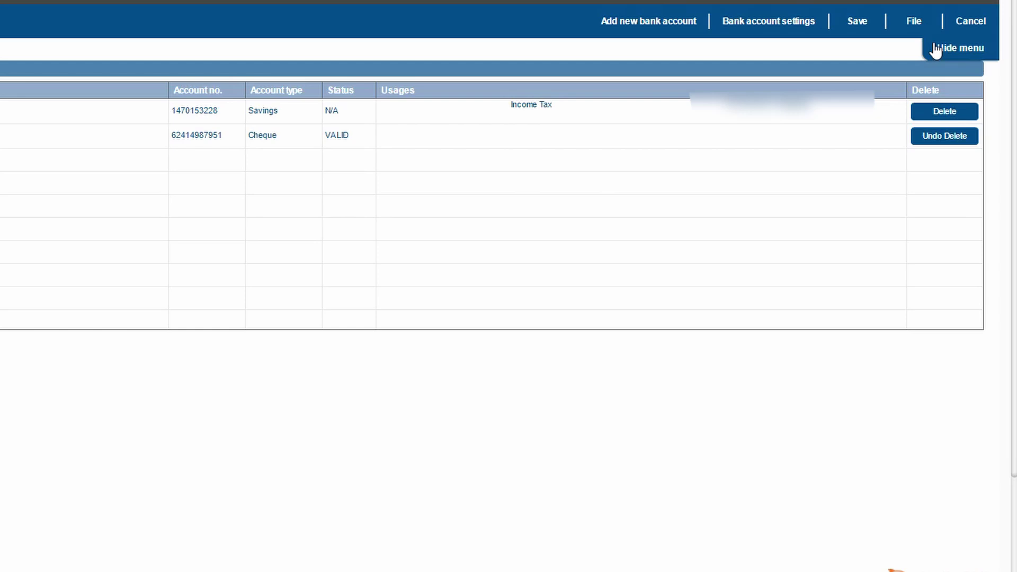
click(909, 23)
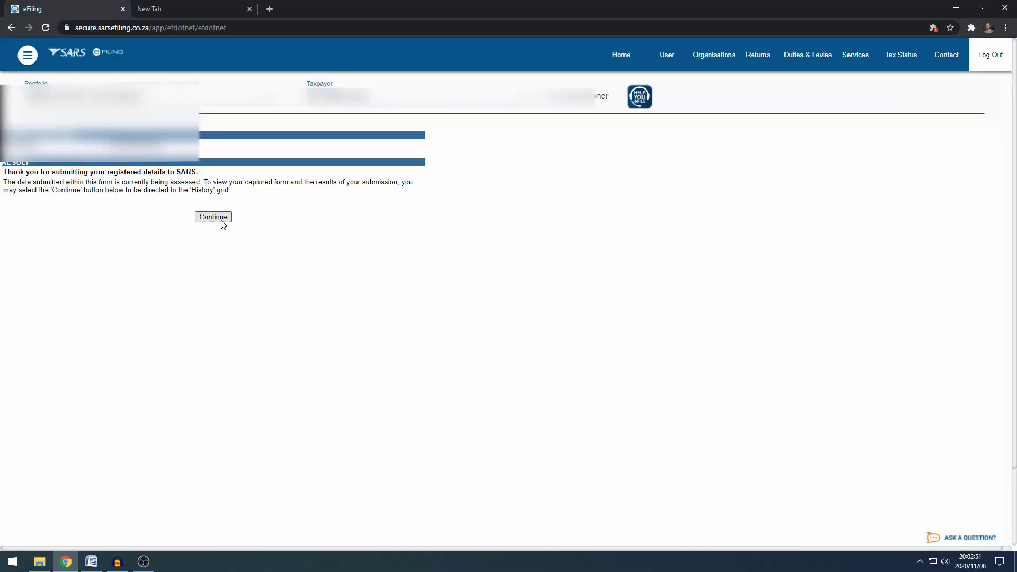
click(213, 217)
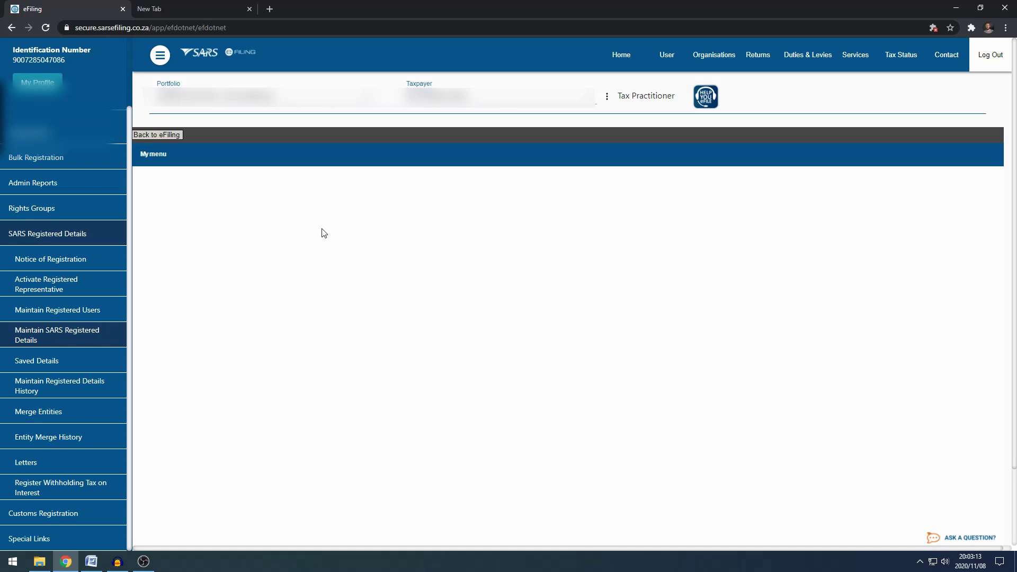
Step: Verify only the Capitec savings account is listed, then go to Returns
click(198, 244)
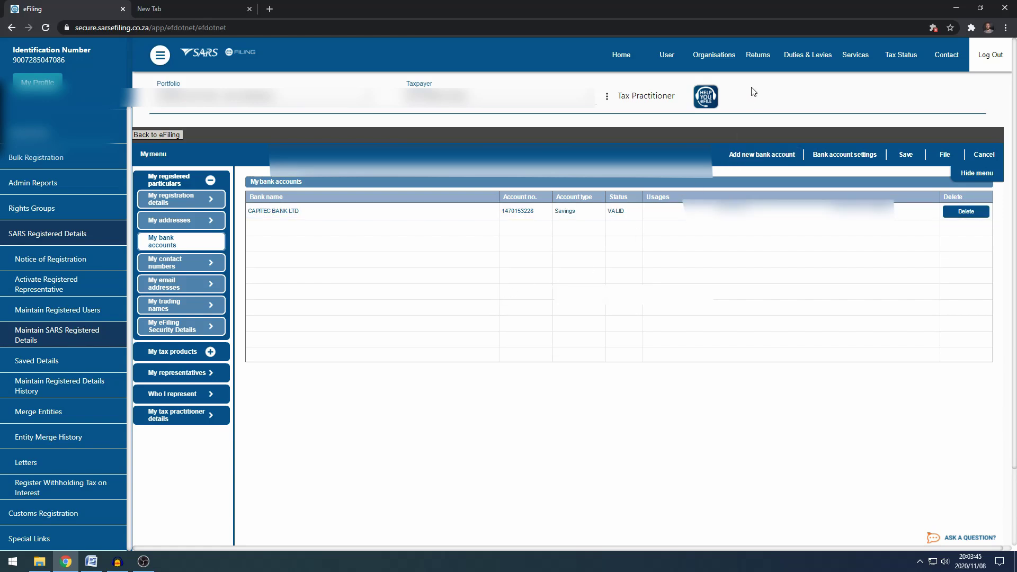
click(758, 59)
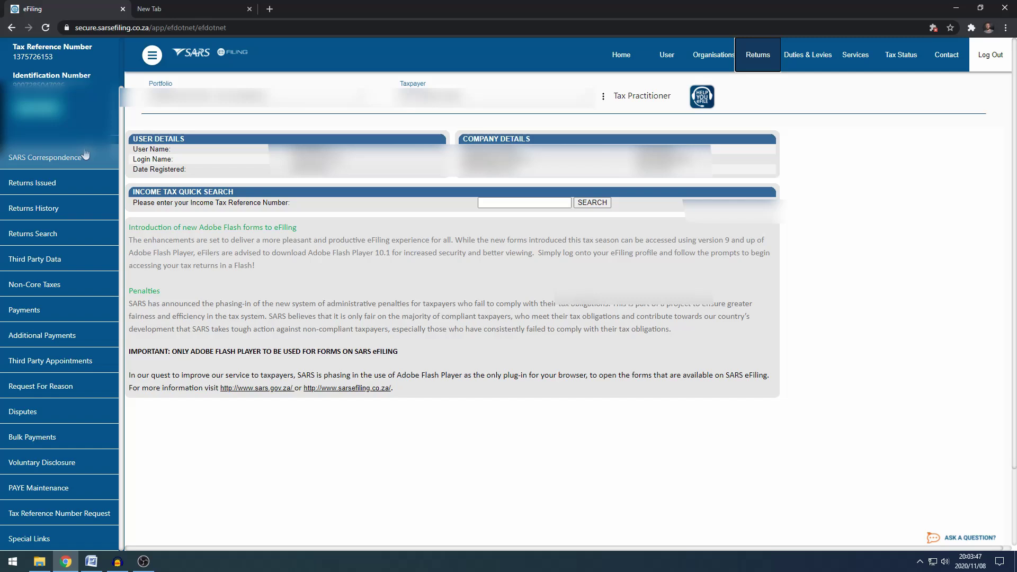
Step: Browse the SARS Correspondence search results, then go to the Organisations section
click(78, 158)
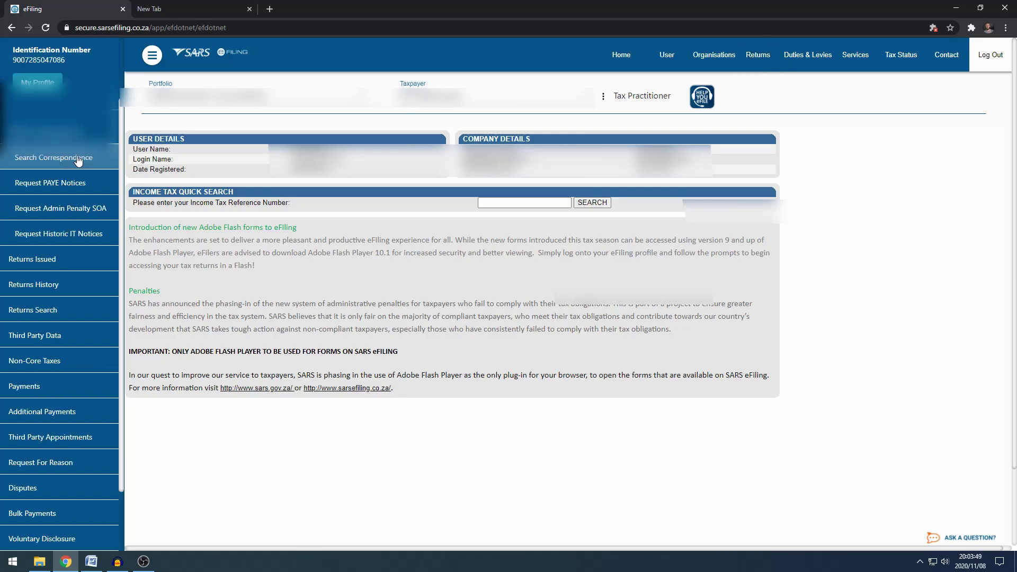
click(78, 159)
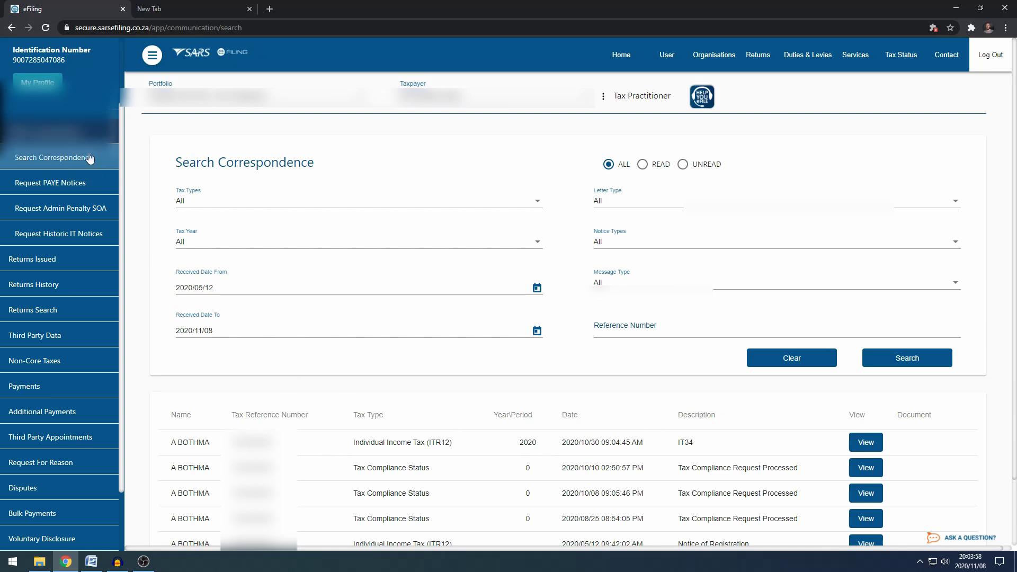
click(53, 157)
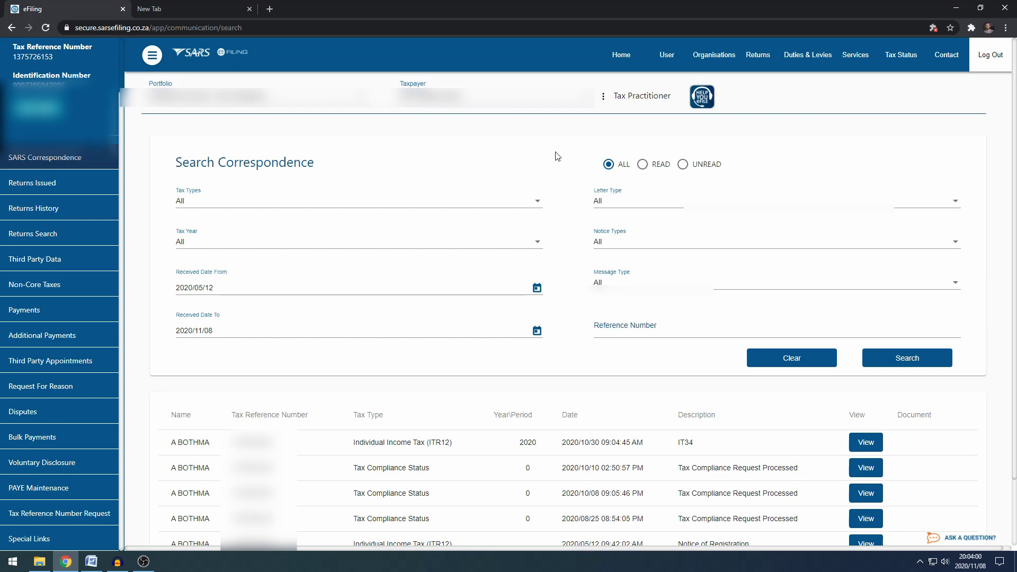
click(710, 58)
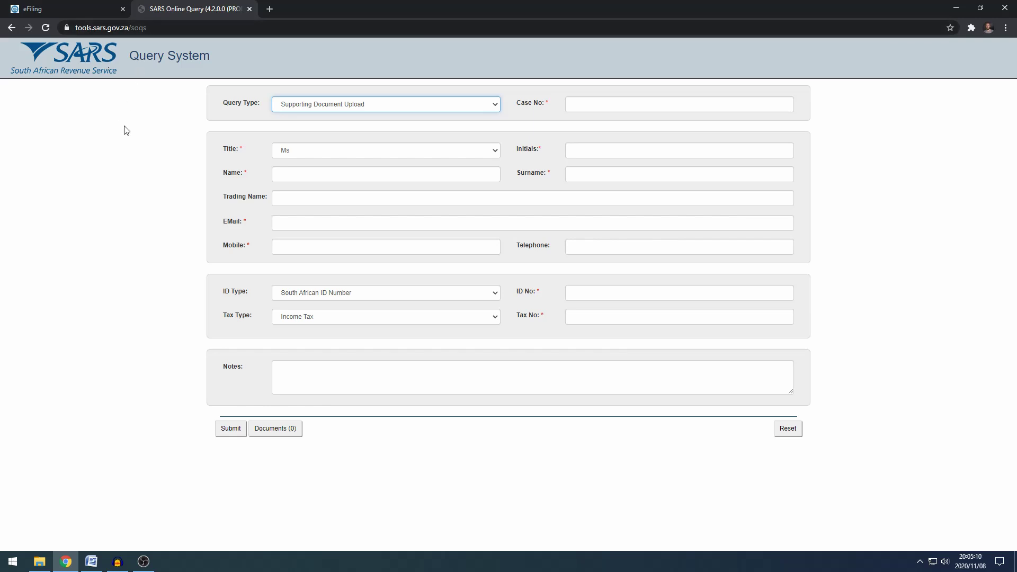
click(412, 109)
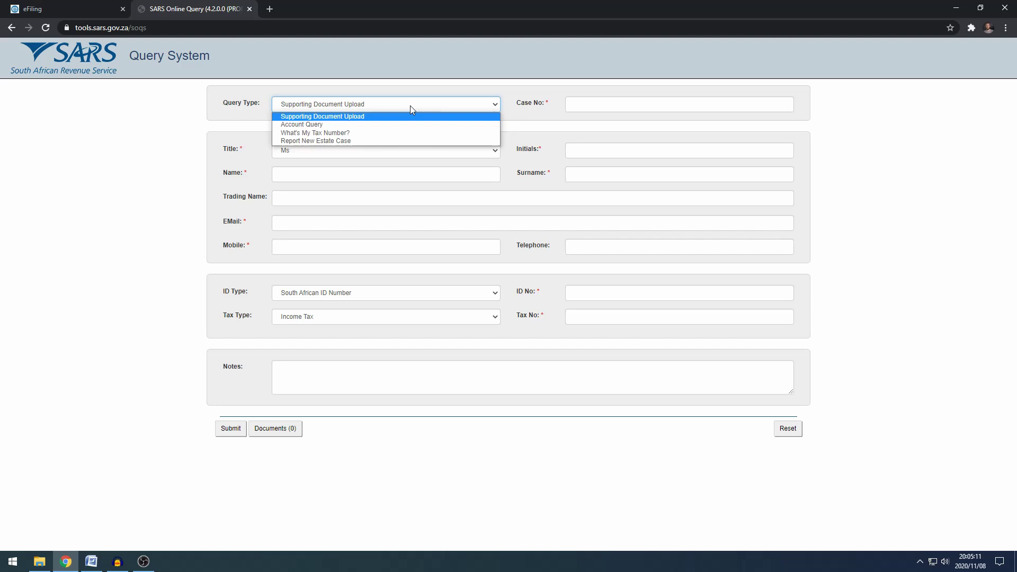
click(374, 116)
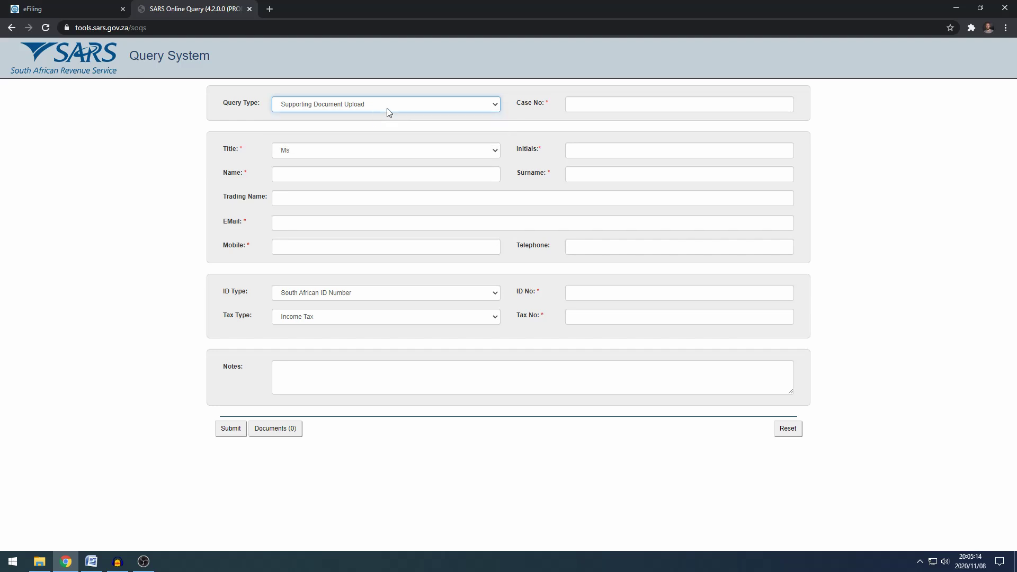
click(590, 106)
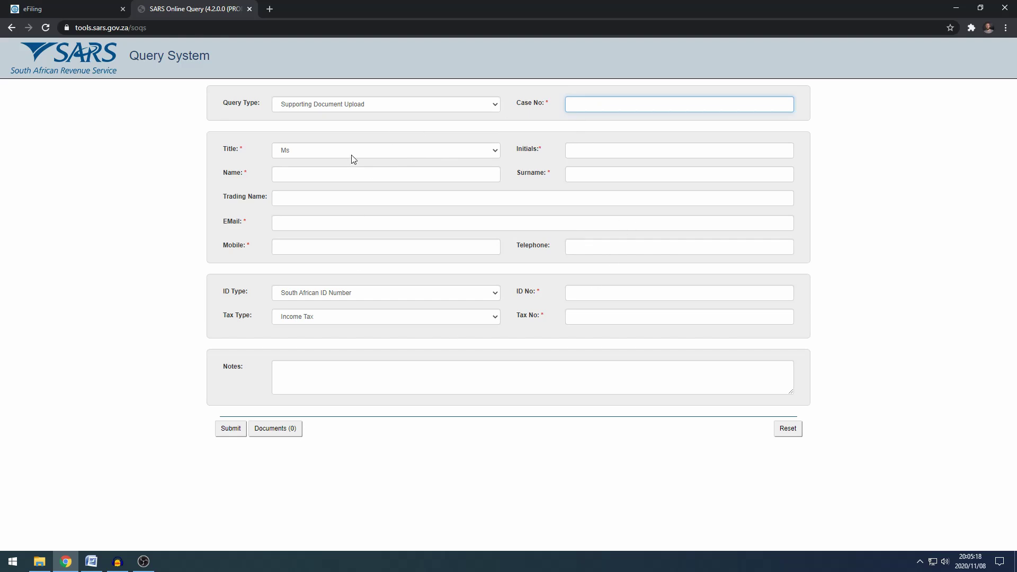
click(289, 433)
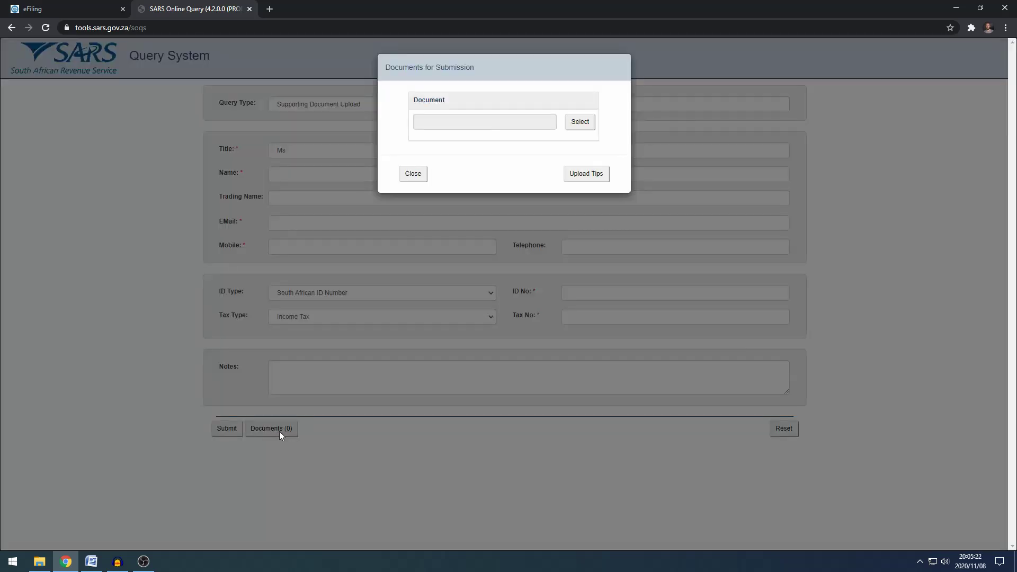
click(577, 122)
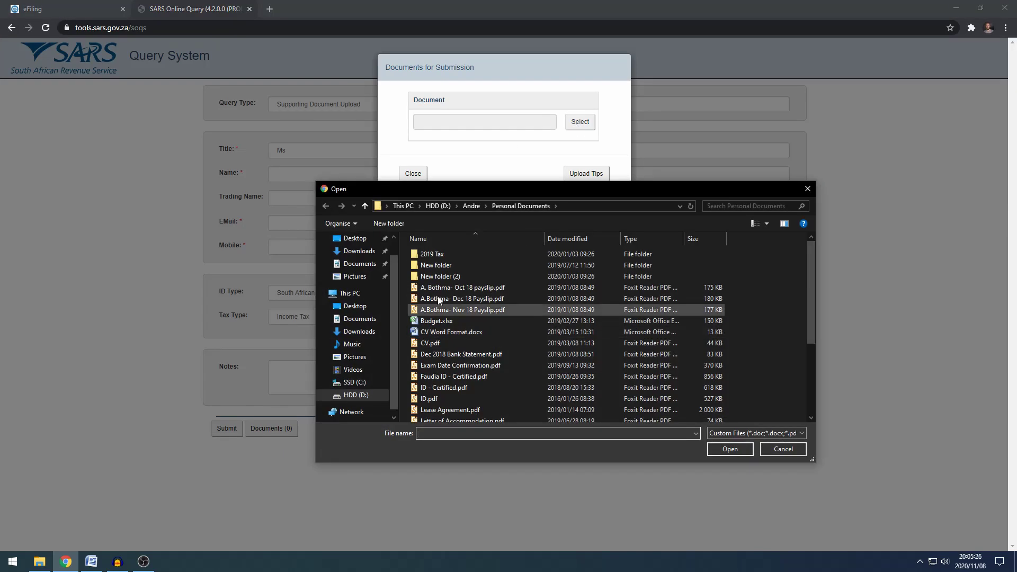
click(807, 189)
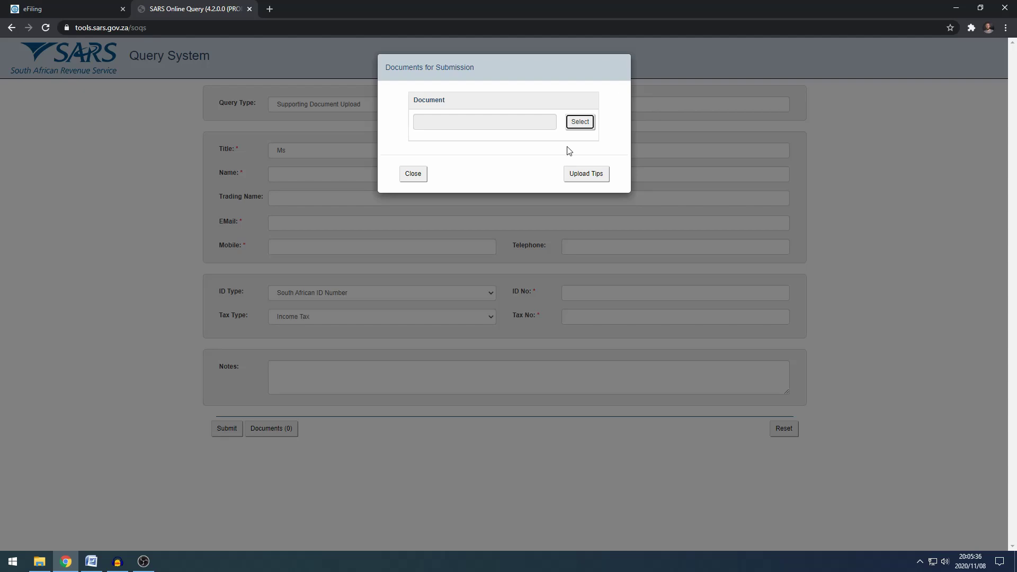
click(418, 175)
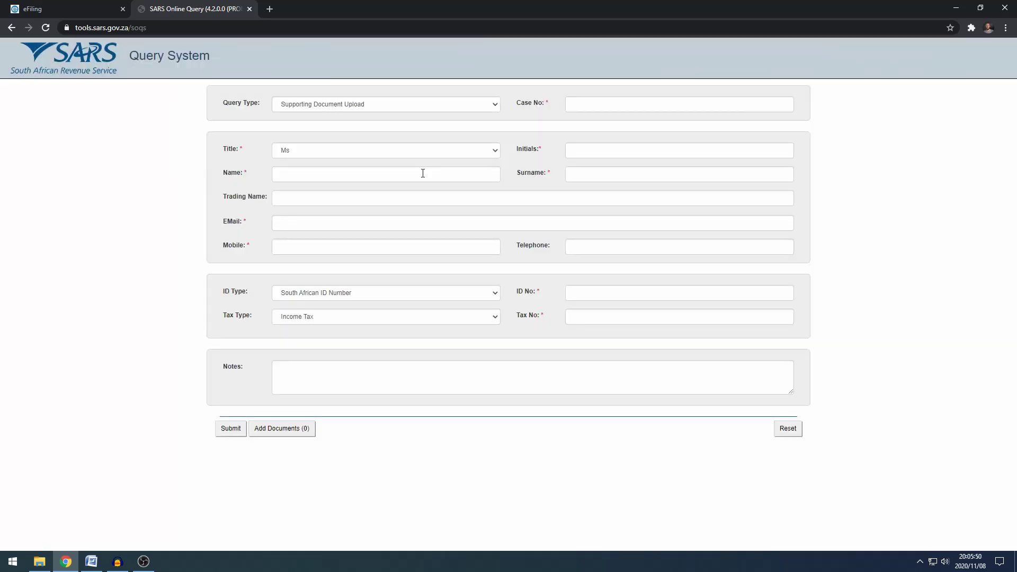
Step: Close the SARS Online Query tab, leaving only eFiling open
click(249, 9)
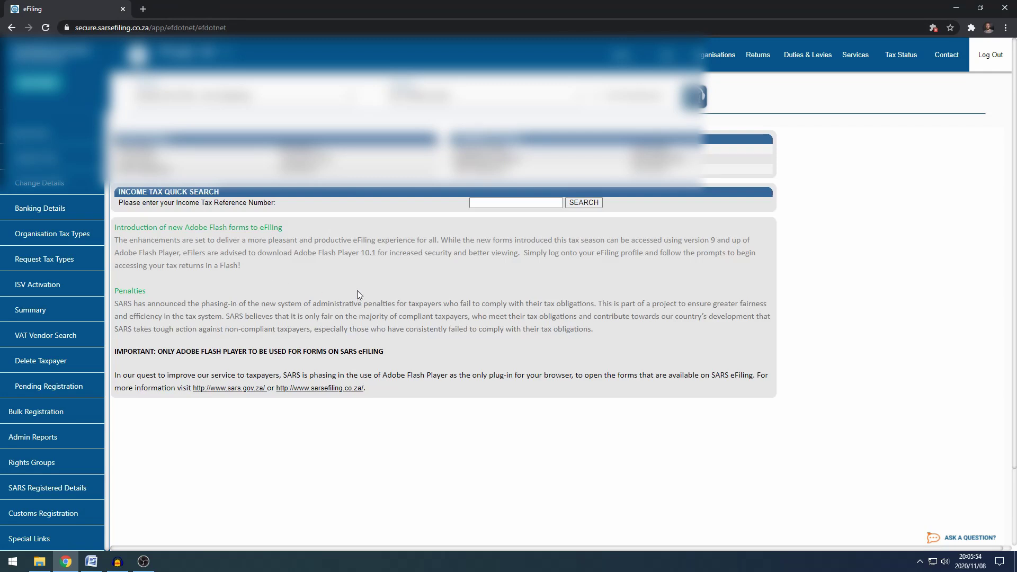